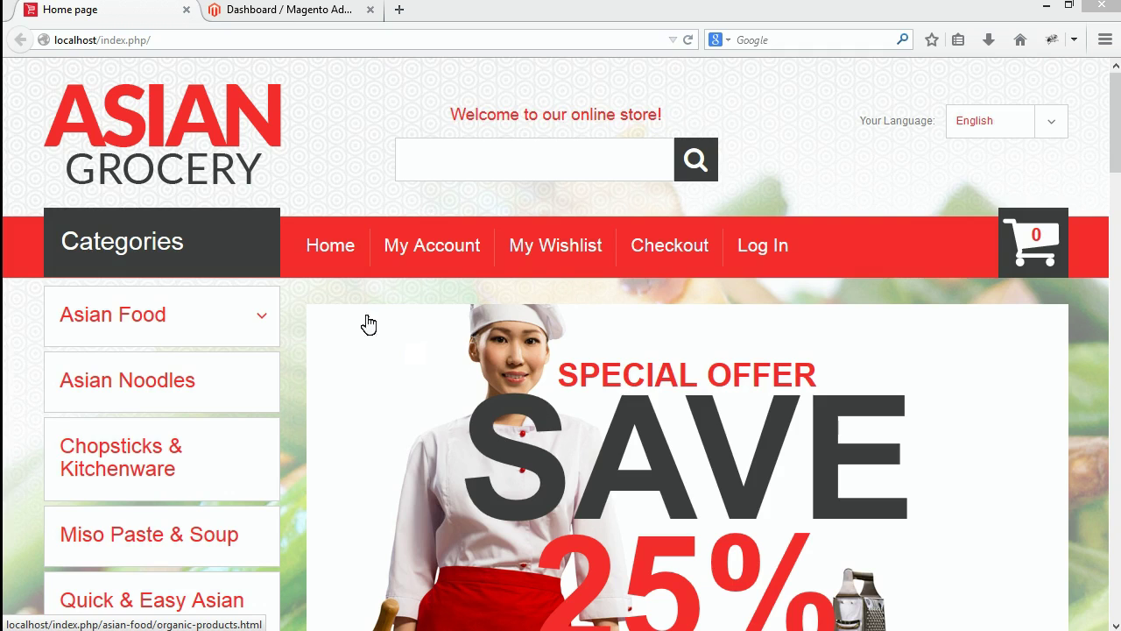
# - Scroll through the storefront home page, then switch to the admin dashboard tab
pyautogui.scroll(-1, 368, 298)
pyautogui.scroll(-2, 368, 298)
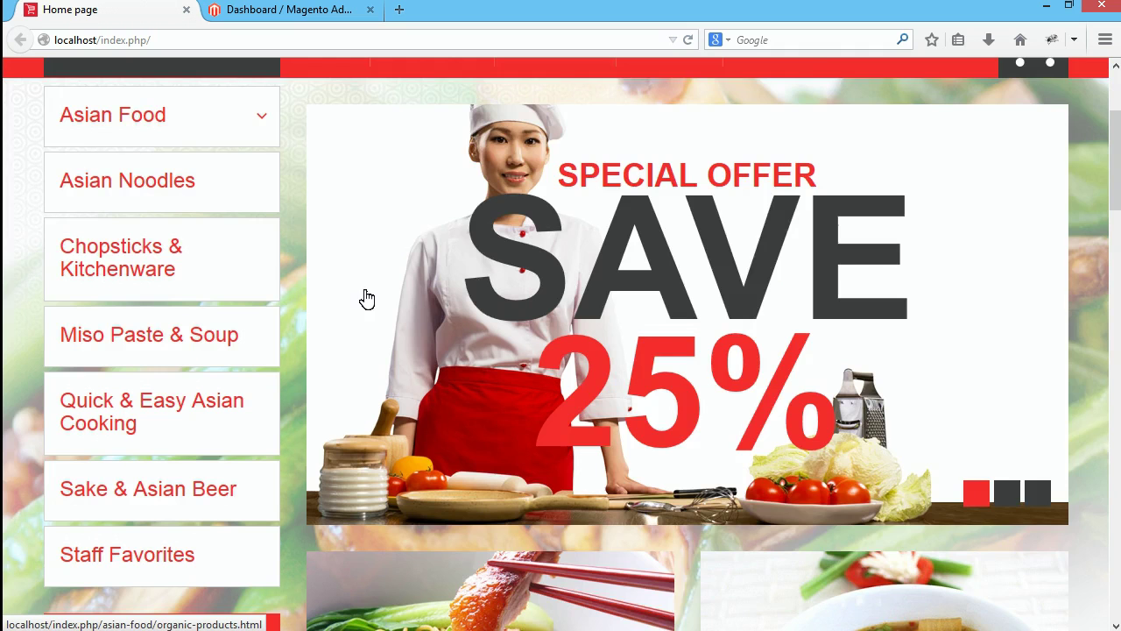
pyautogui.scroll(-4, 368, 298)
pyautogui.scroll(-2, 366, 297)
pyautogui.scroll(-2, 367, 297)
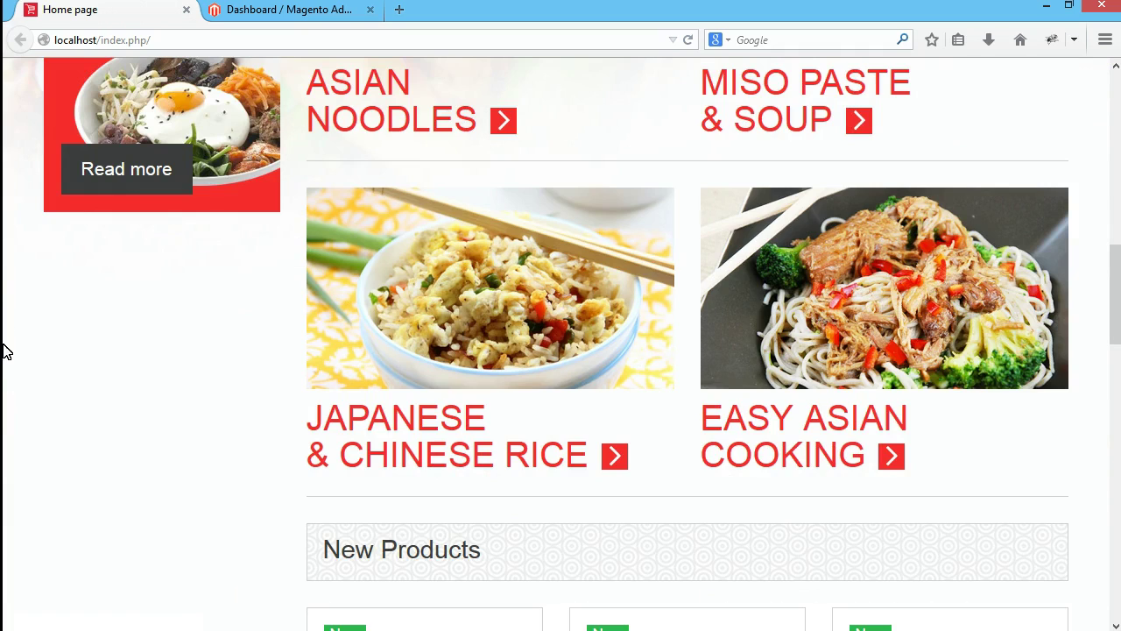
pyautogui.scroll(-1, 136, 480)
pyautogui.scroll(-1, 157, 421)
pyautogui.scroll(2, 219, 219)
pyautogui.click(262, 27)
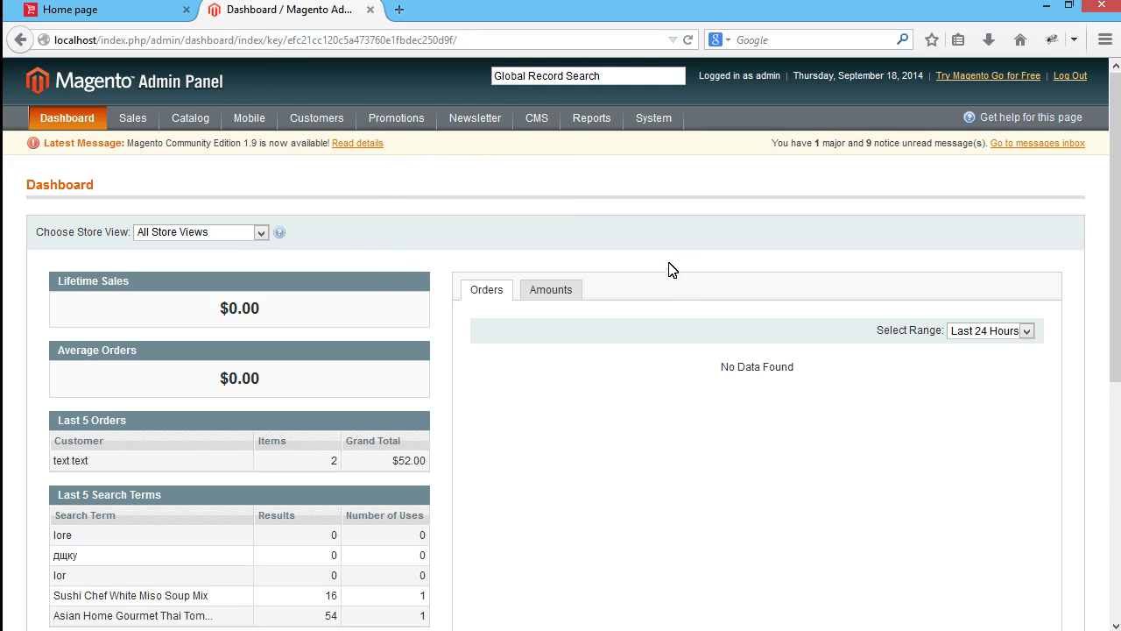
# - Open Manage Widget Instances and start adding a new widget instance
pyautogui.moveTo(536, 117)
pyautogui.click(553, 189)
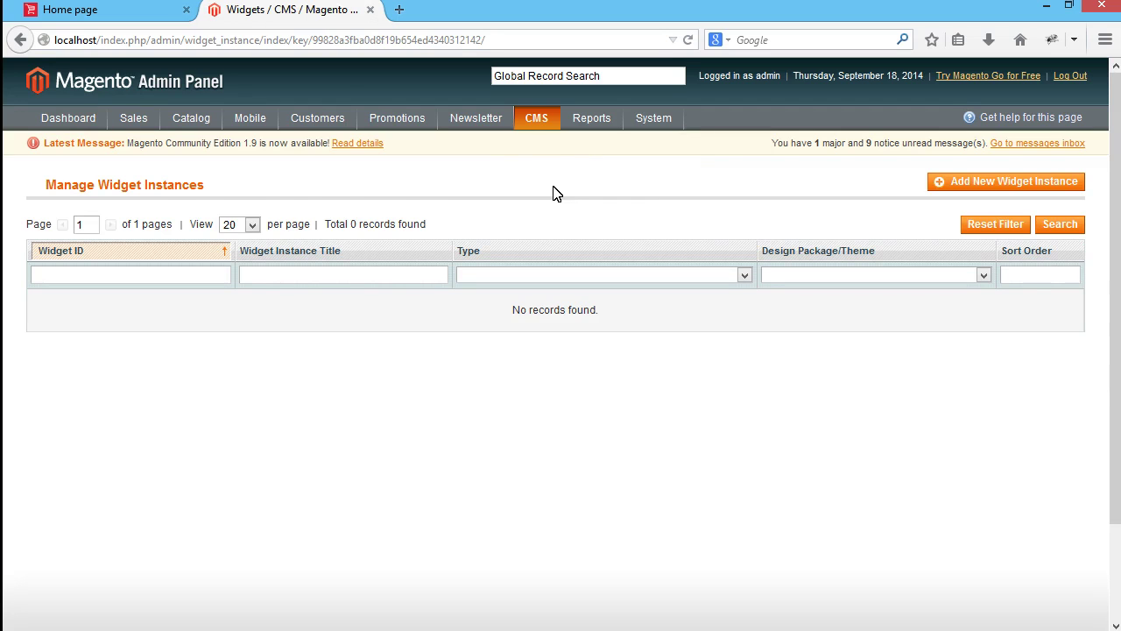
pyautogui.click(961, 185)
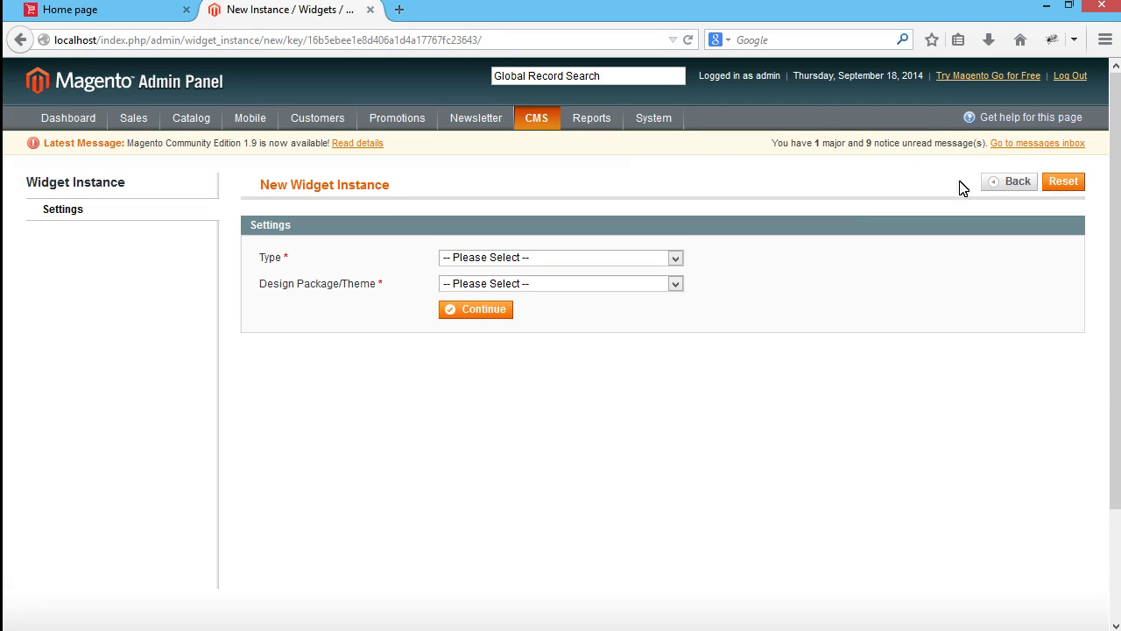
# - Choose widget type Catalog Sale Product List and theme default / theme299k, then continue
pyautogui.click(587, 257)
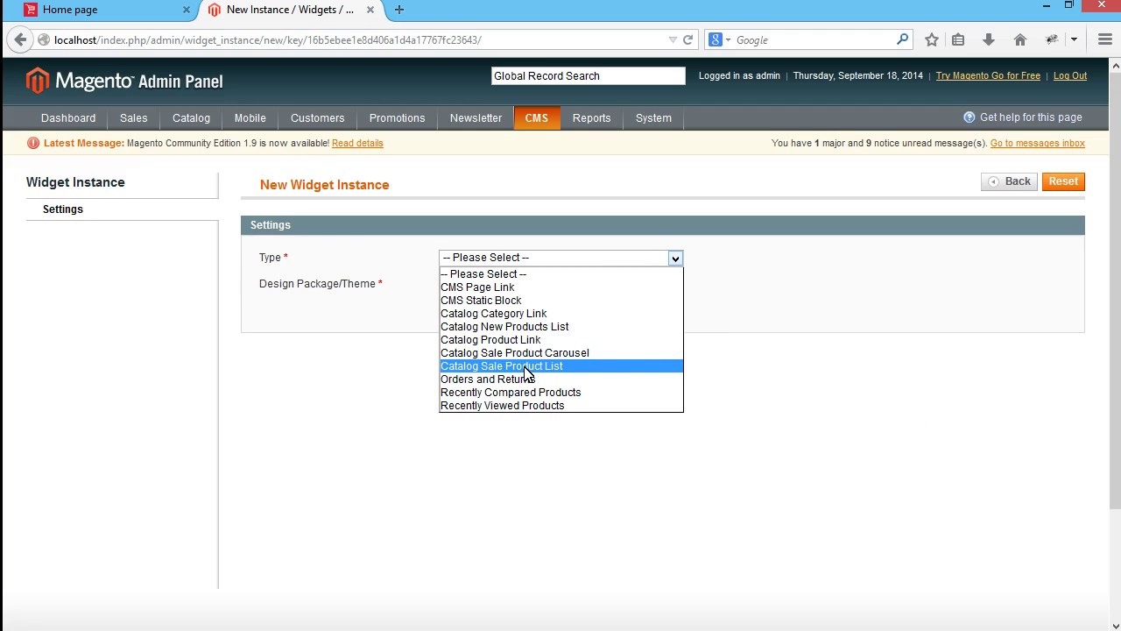
pyautogui.click(525, 367)
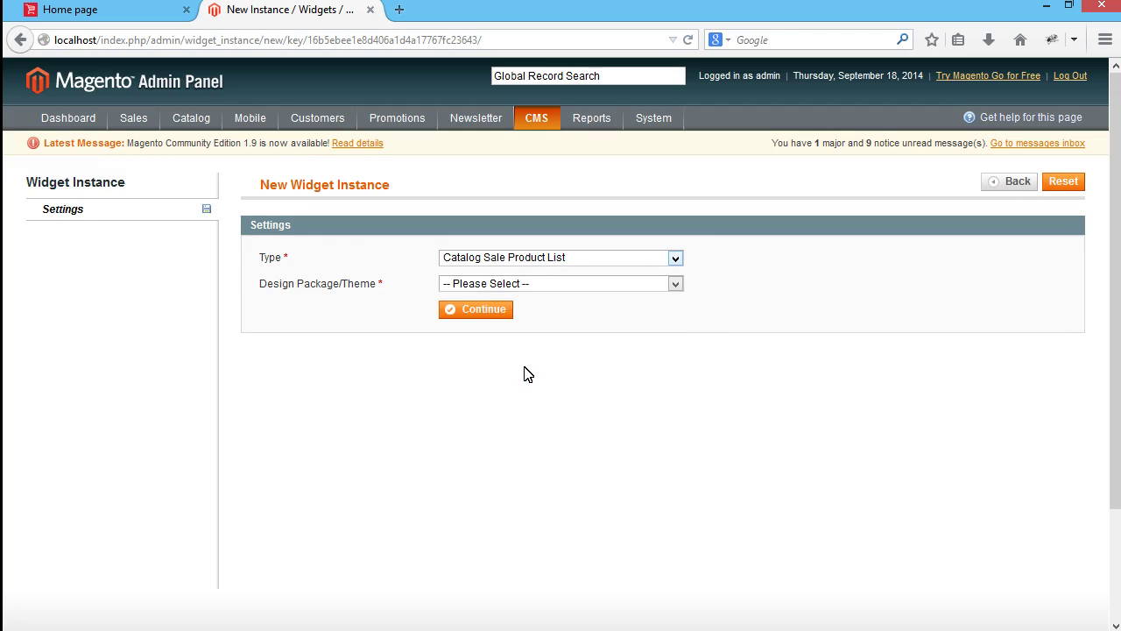
pyautogui.click(549, 284)
pyautogui.click(482, 312)
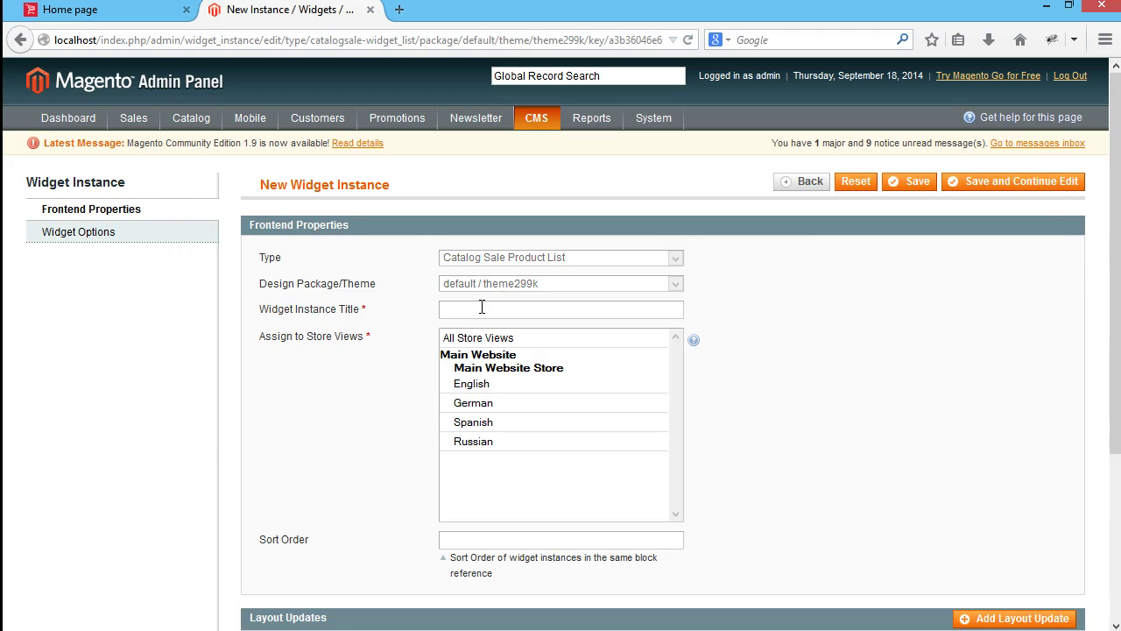
# - Title the widget 'Specials', assign it to All Store Views, and set sort order 0
pyautogui.click(481, 309)
pyautogui.write('Special')
pyautogui.write('s')
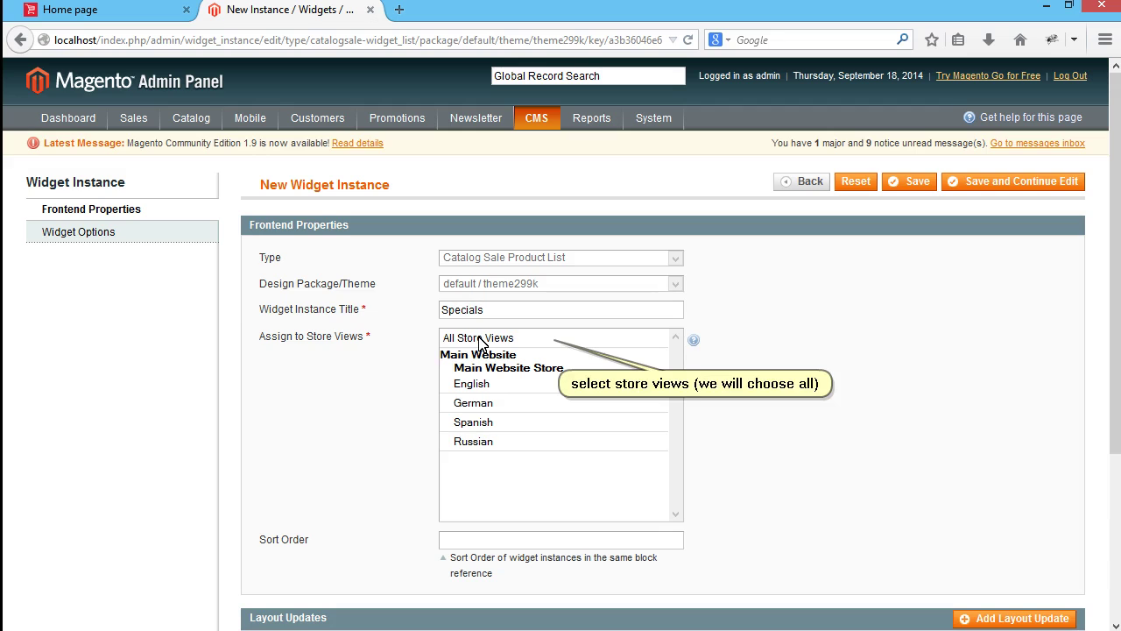
pyautogui.click(481, 343)
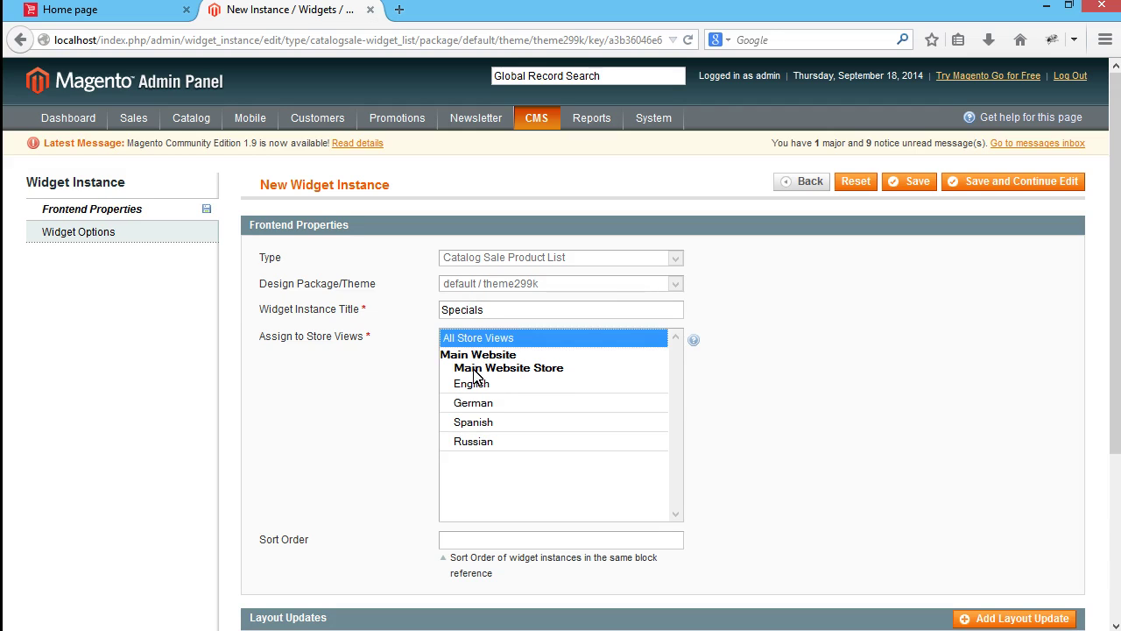
pyautogui.scroll(-2, 473, 403)
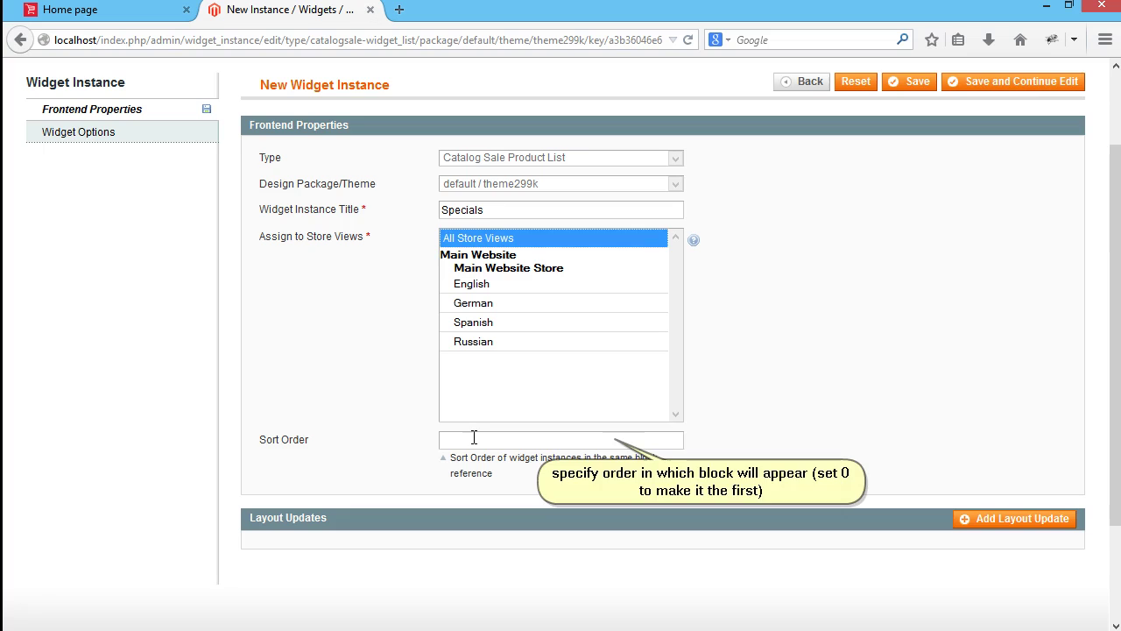
pyautogui.click(474, 439)
pyautogui.write('0')
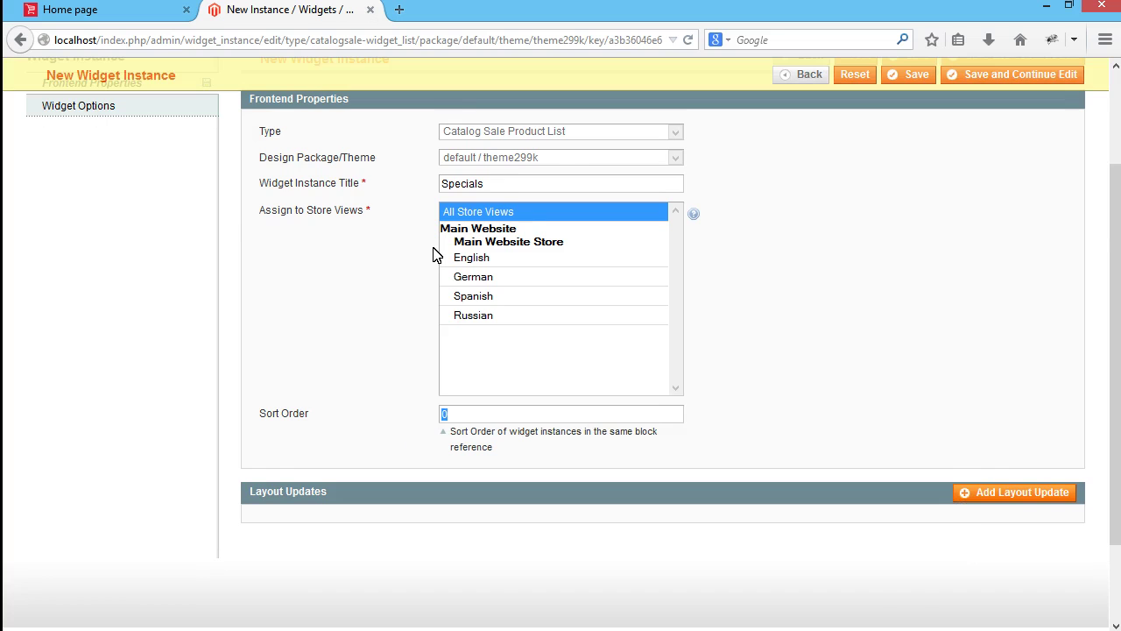
pyautogui.scroll(-2, 758, 170)
# - Add a Specified Page layout update placing the widget in the CMS Home Page's Left Column
pyautogui.click(998, 392)
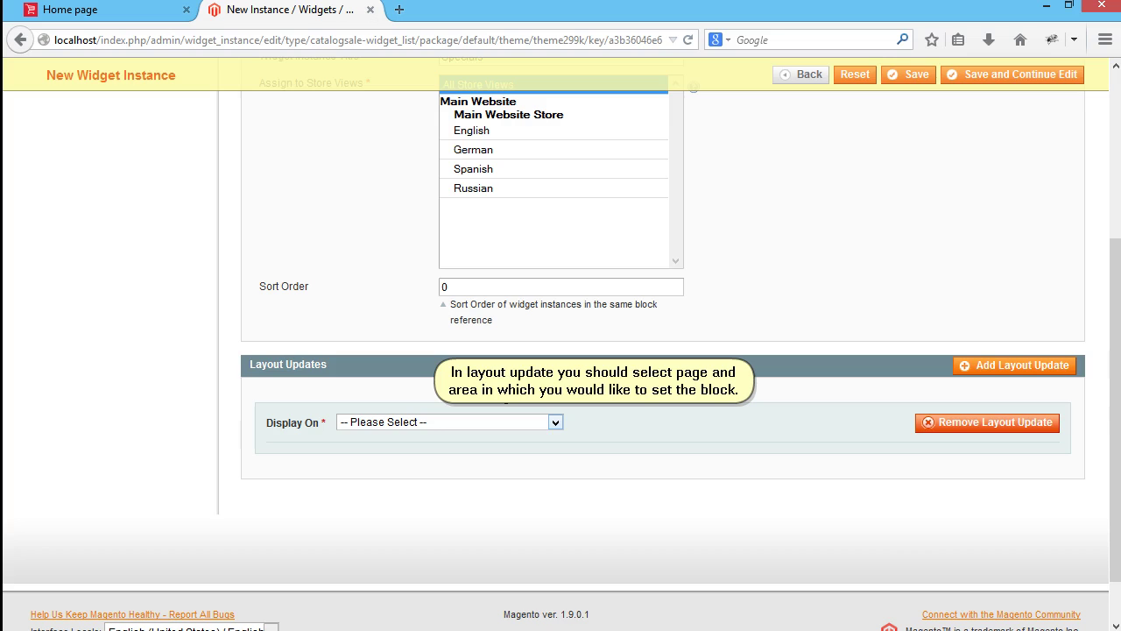
pyautogui.scroll(-2, 476, 371)
pyautogui.click(478, 366)
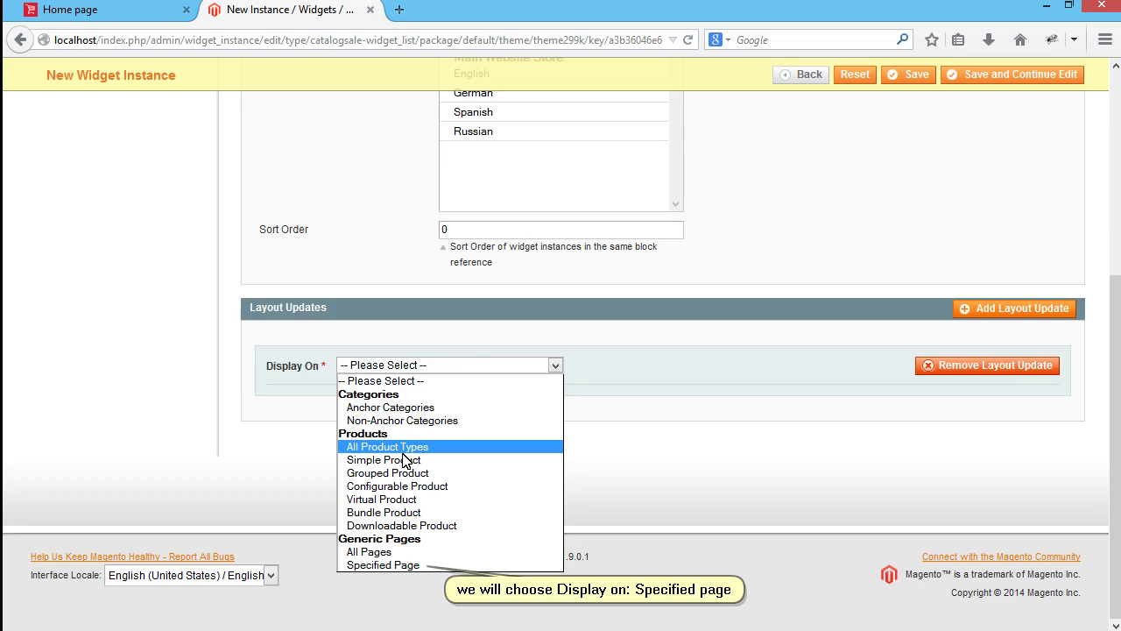
pyautogui.click(388, 565)
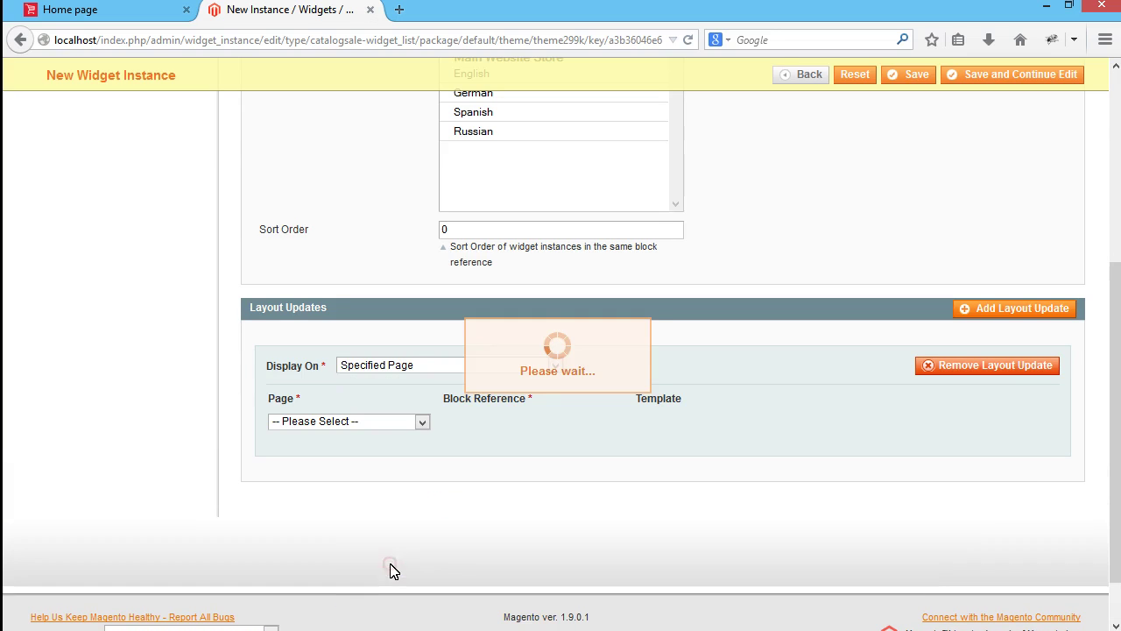
pyautogui.click(404, 425)
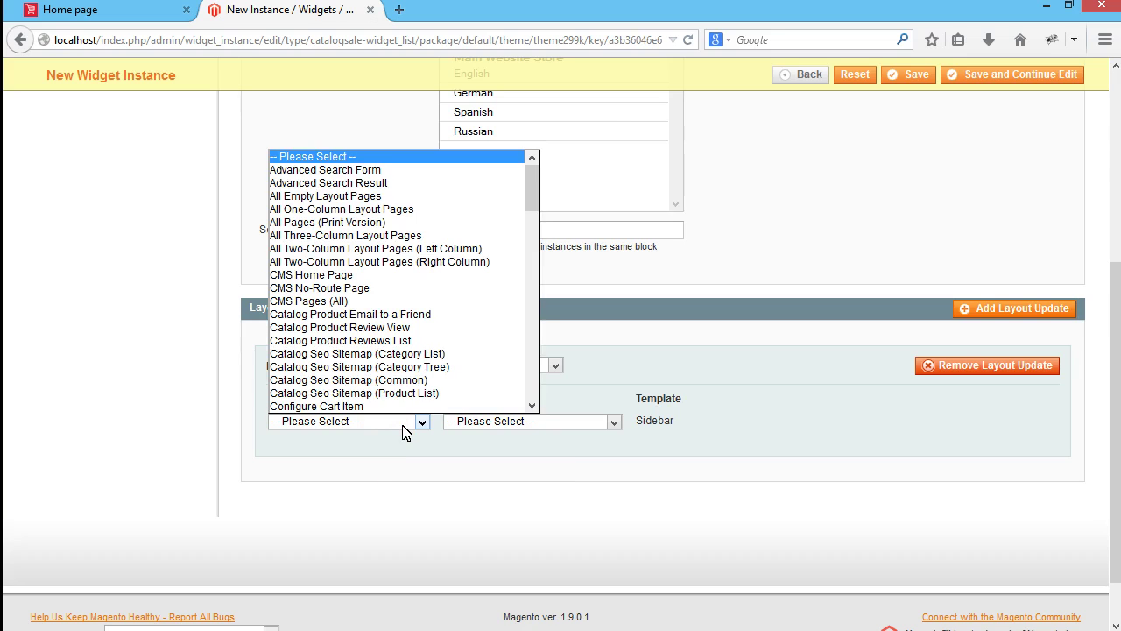
pyautogui.click(352, 275)
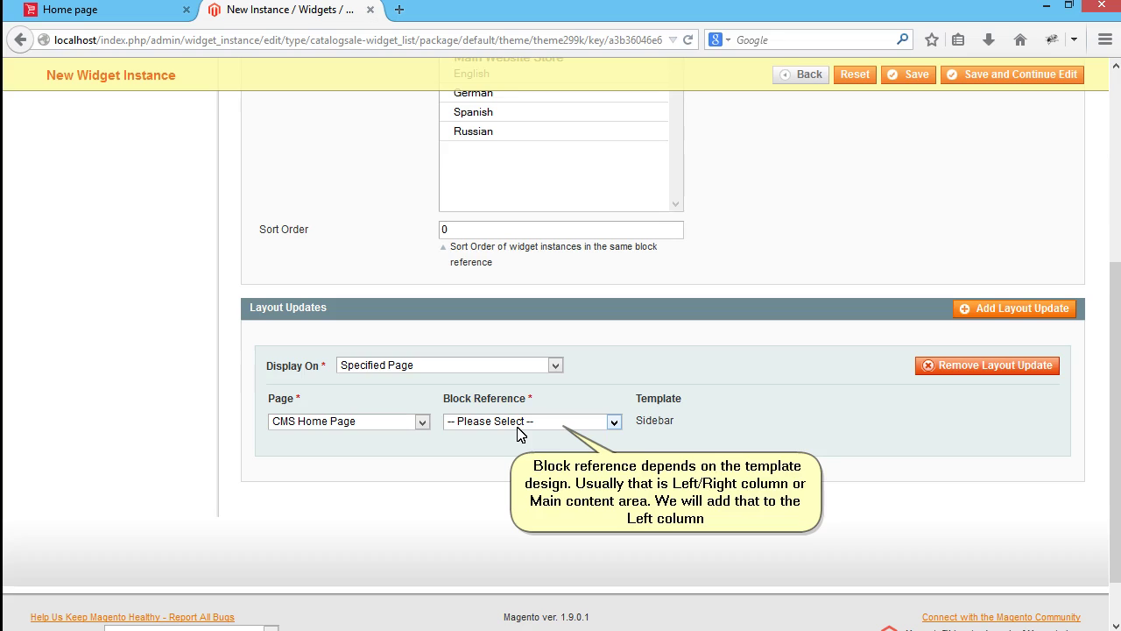
pyautogui.click(518, 424)
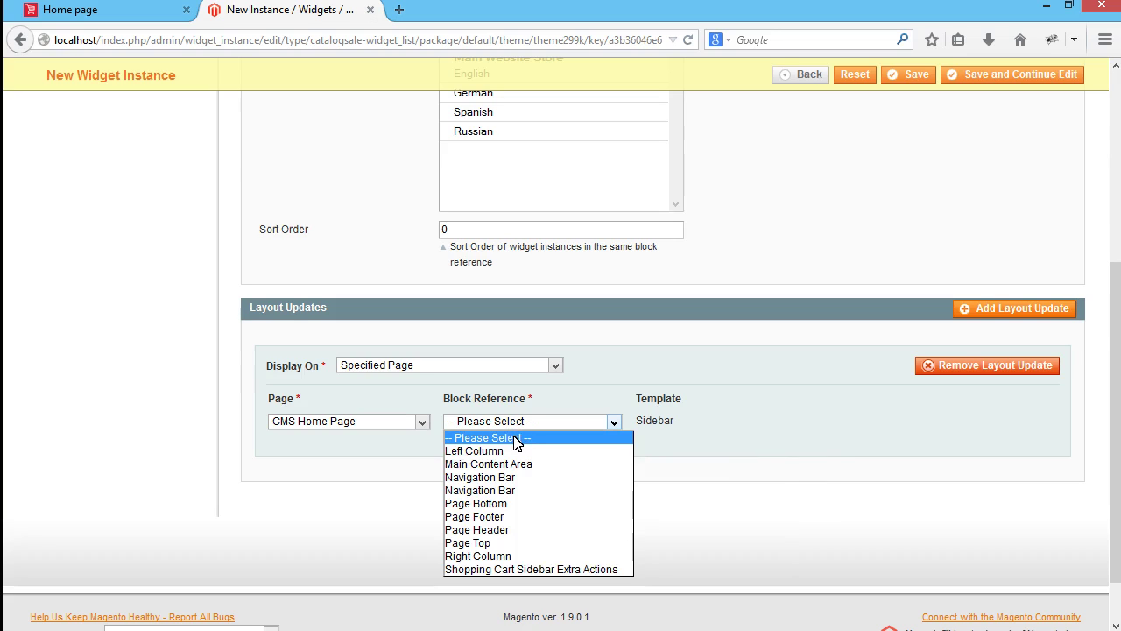
pyautogui.click(511, 452)
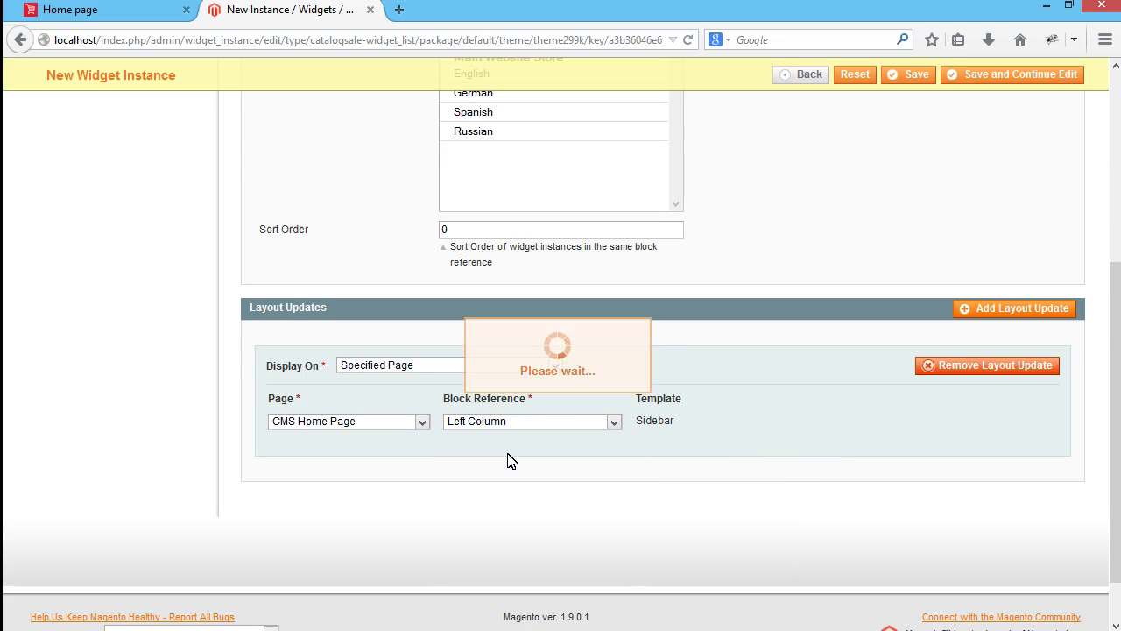
pyautogui.scroll(5, 394, 403)
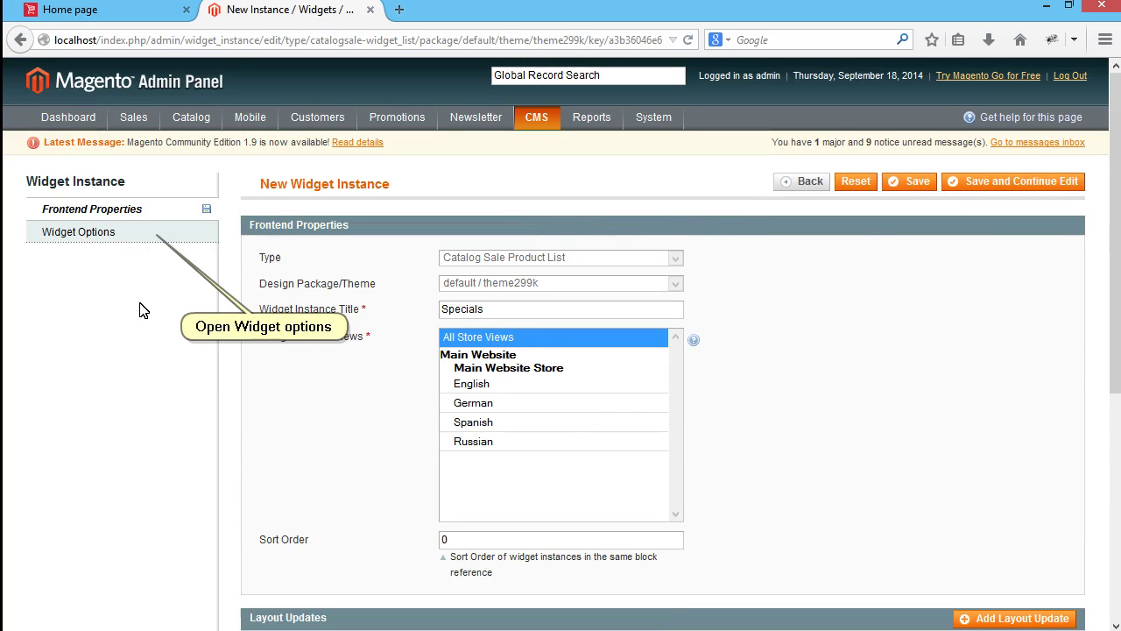
# - Change Number of Products to Display from 5 to 4 and save the Specials widget
pyautogui.click(110, 238)
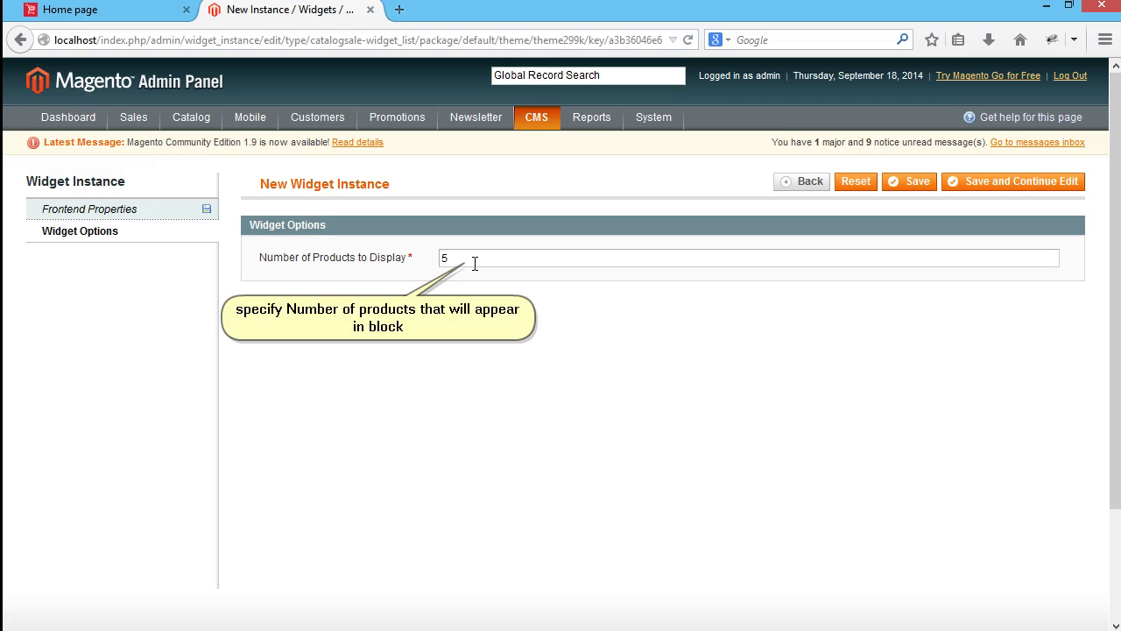
pyautogui.doubleClick(444, 258)
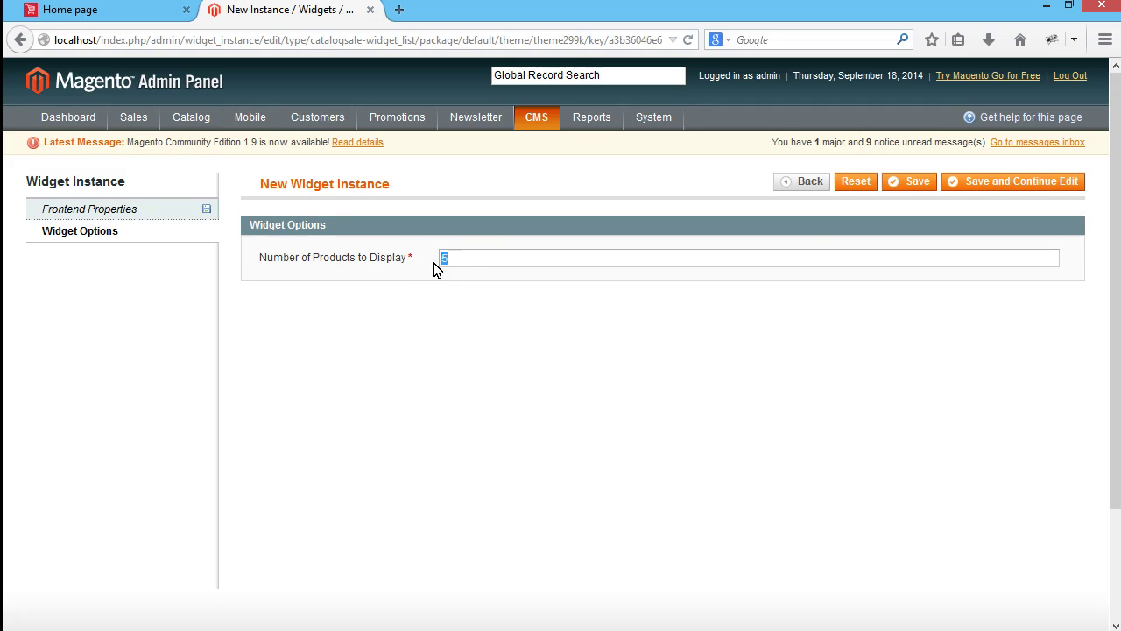
pyautogui.write('4')
pyautogui.click(915, 184)
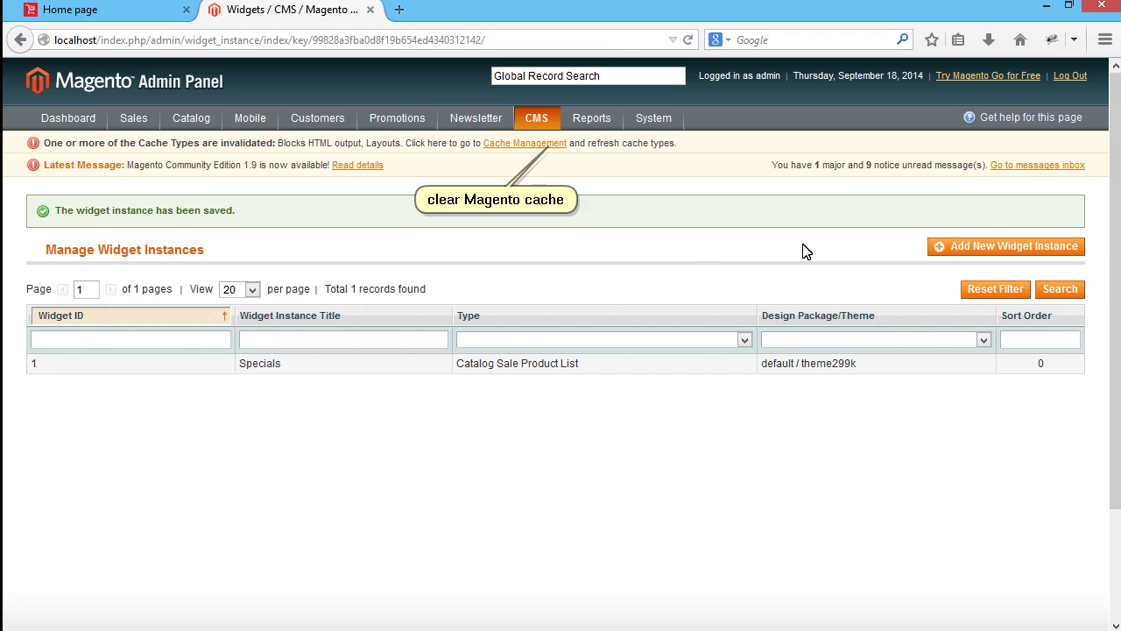
# - Refresh all eight cache types, then return to the storefront home page tab
pyautogui.click(531, 152)
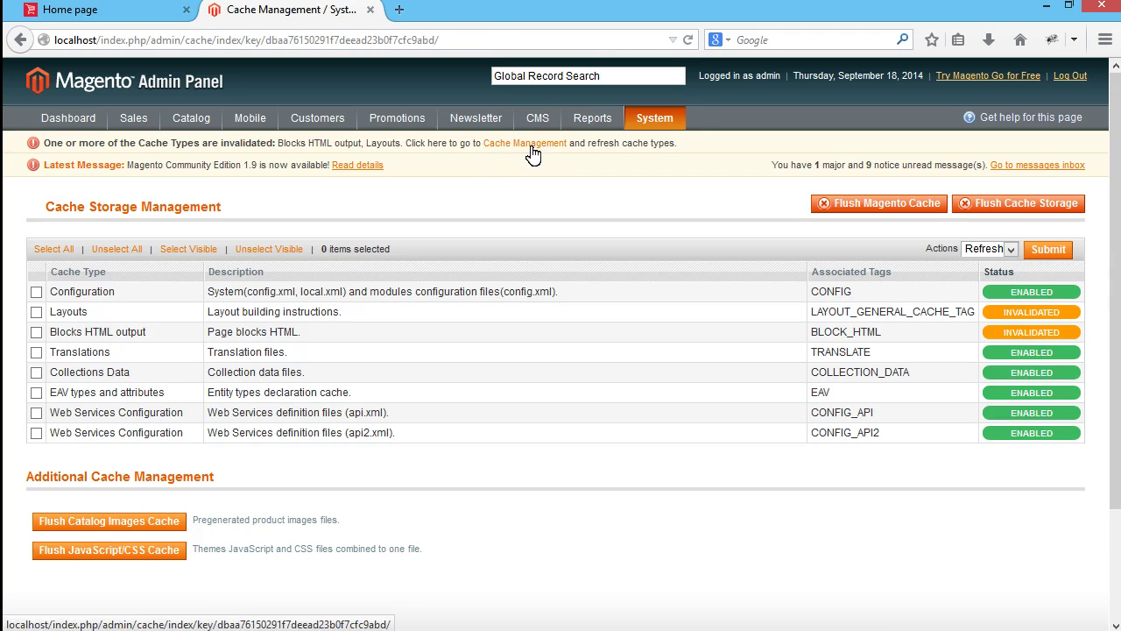
pyautogui.click(53, 249)
pyautogui.click(992, 249)
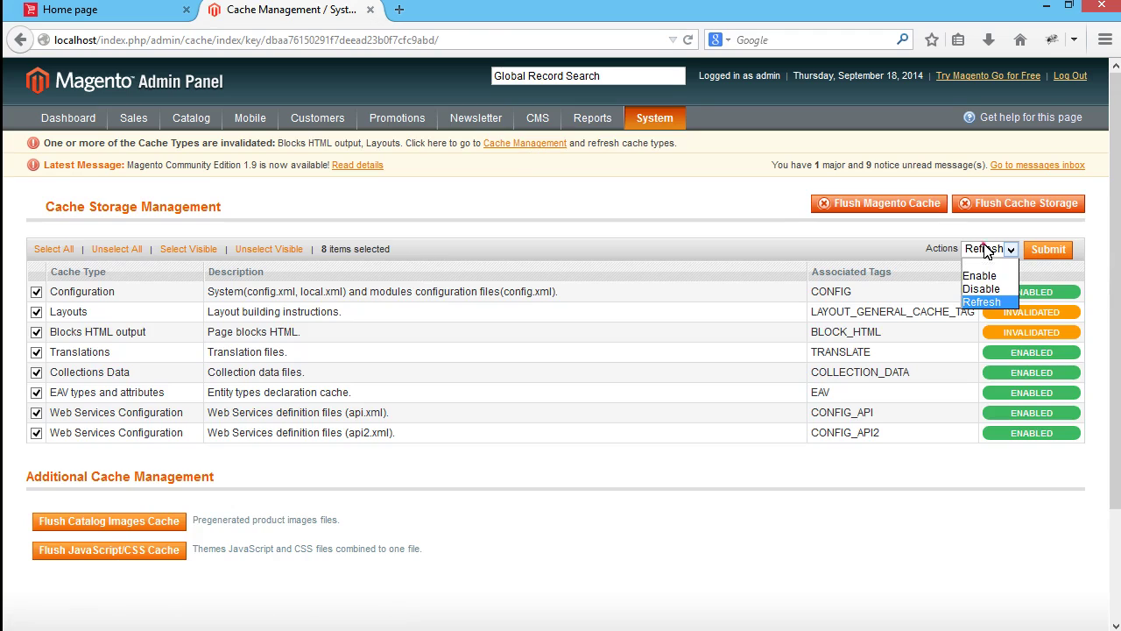
pyautogui.click(984, 304)
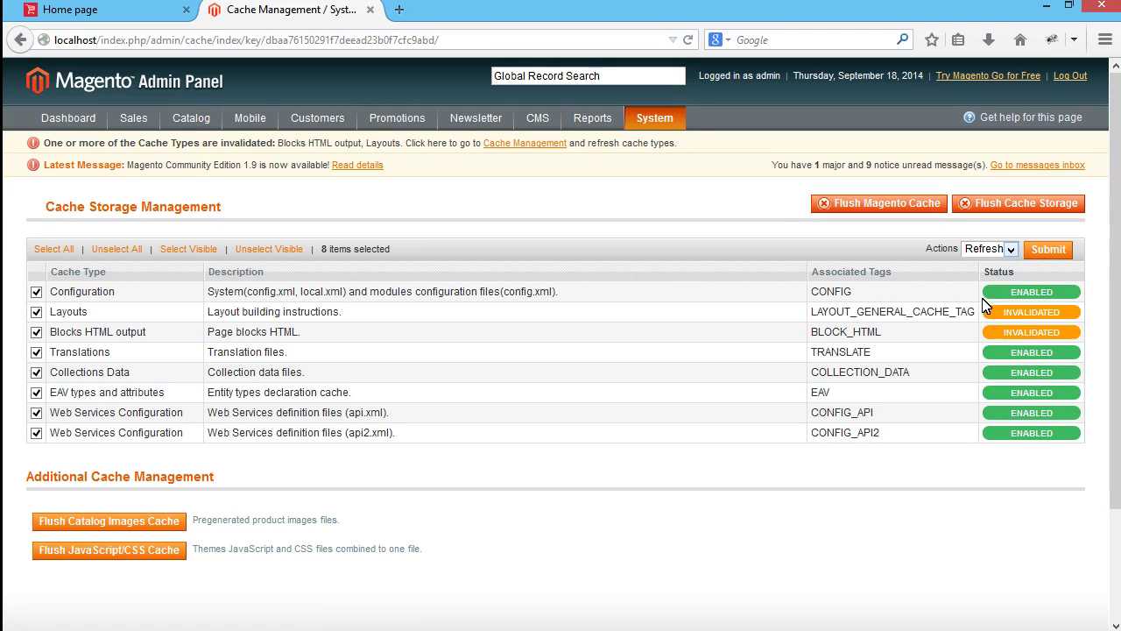
pyautogui.click(1046, 250)
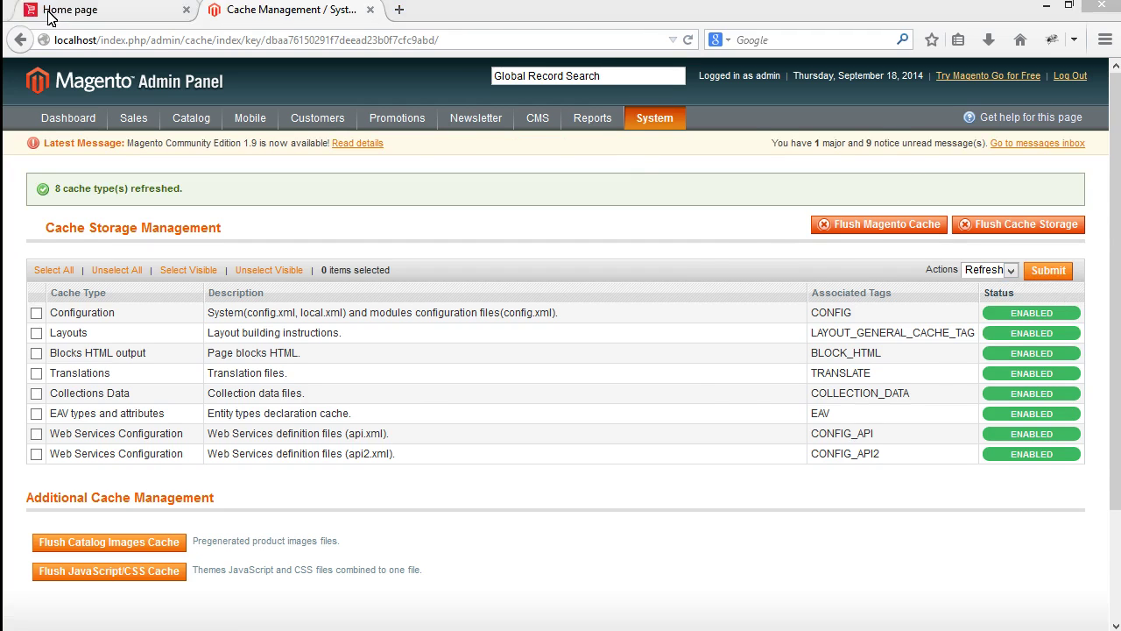
pyautogui.click(140, 11)
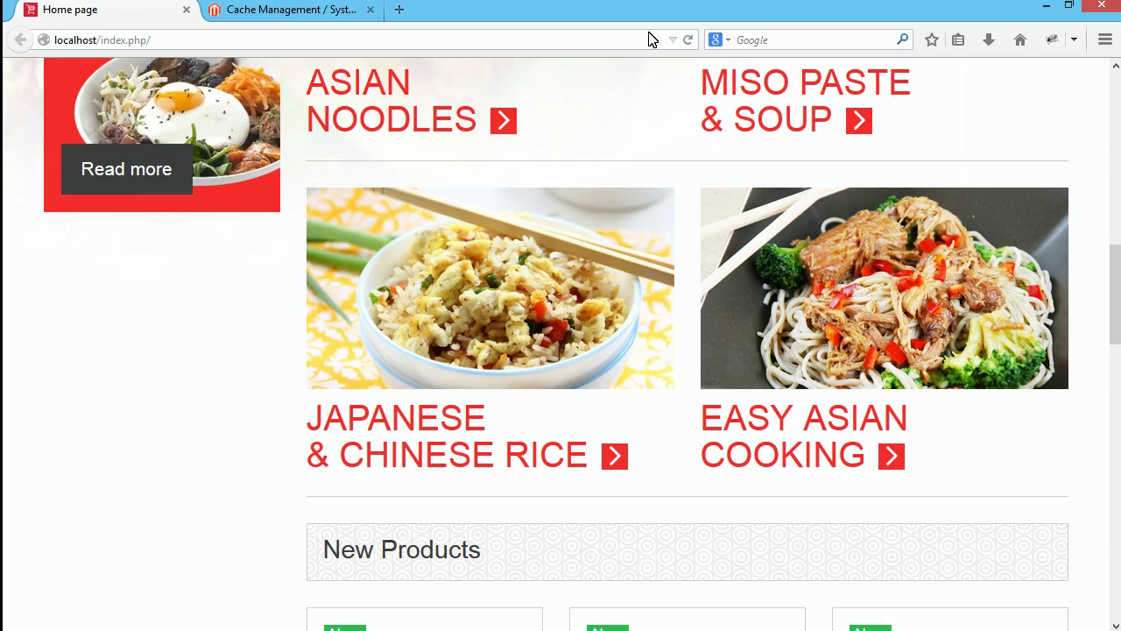
# - Reload the home page and scroll down to the Specials block listing sale products
pyautogui.click(690, 42)
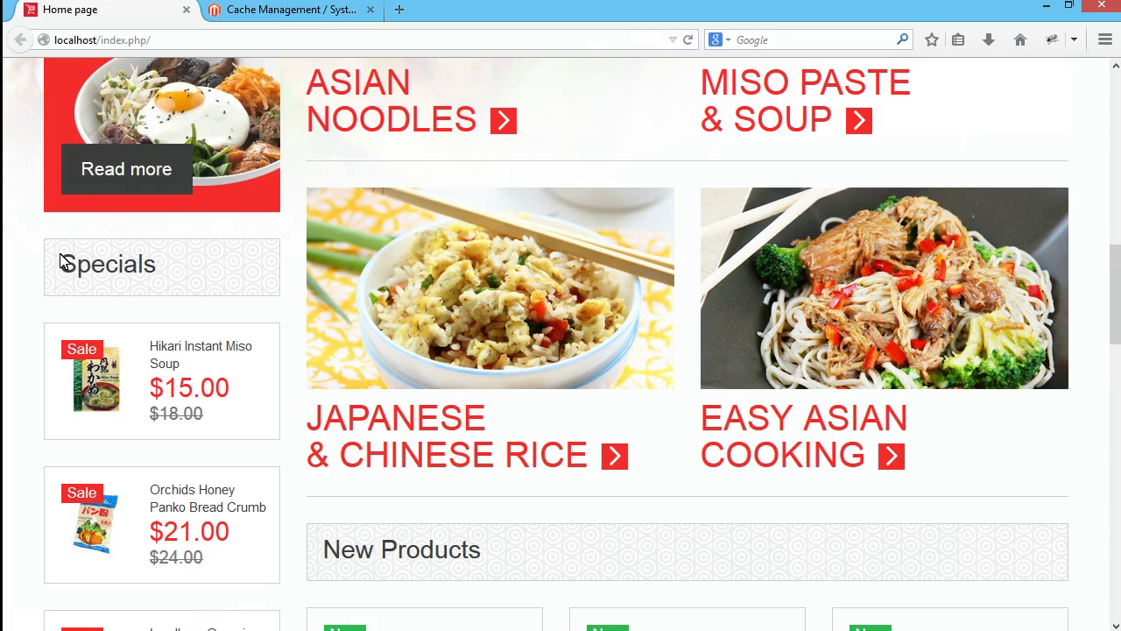
pyautogui.scroll(-2, 140, 148)
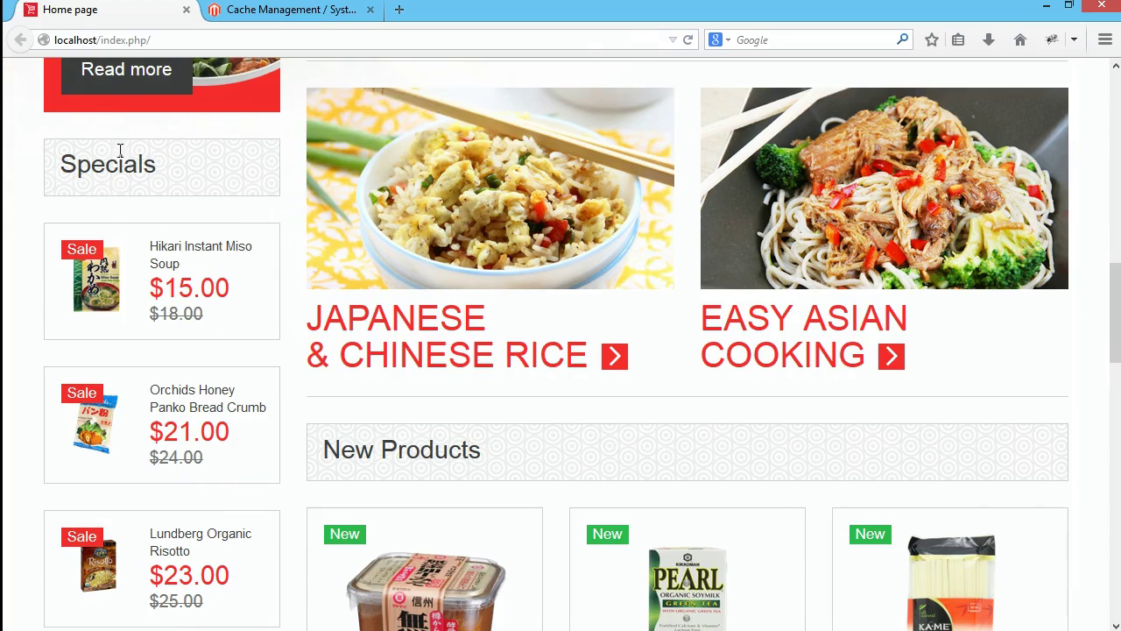